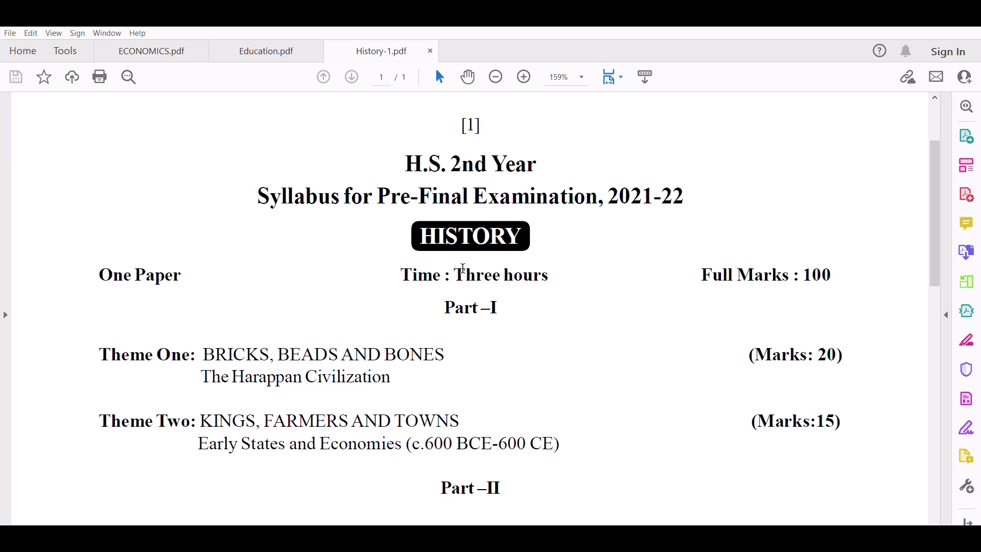
Highlight the exam duration 'Three hours' and the full marks value '100' in the syllabus header.
{"action": "left_click_drag", "start_coordinate": [463, 268], "coordinate": [550, 275]}
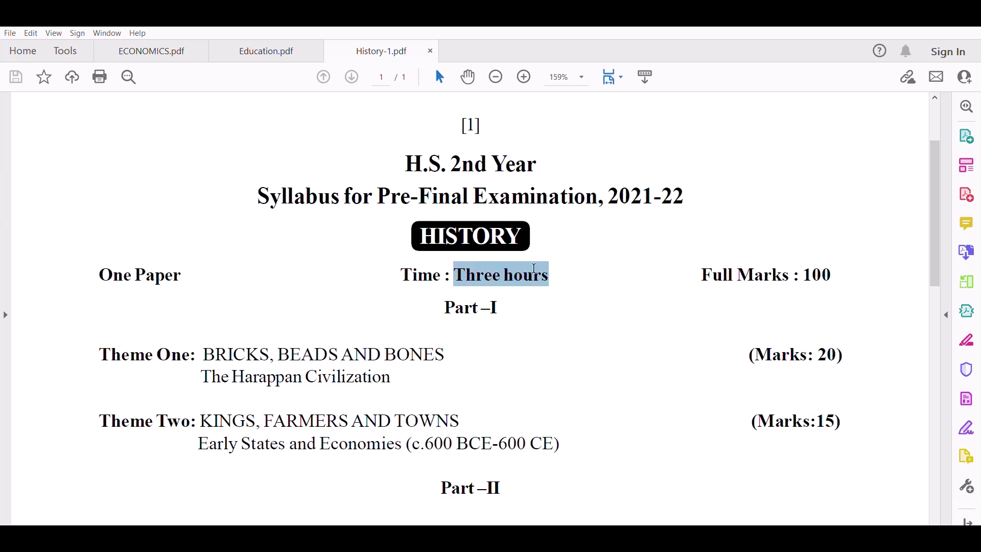
{"action": "left_click", "coordinate": [809, 266]}
{"action": "double_click", "coordinate": [812, 272]}
{"action": "scroll", "coordinate": [672, 306], "scroll_direction": "down", "scroll_amount": 1}
{"action": "scroll", "coordinate": [489, 237], "scroll_direction": "down", "scroll_amount": 1}
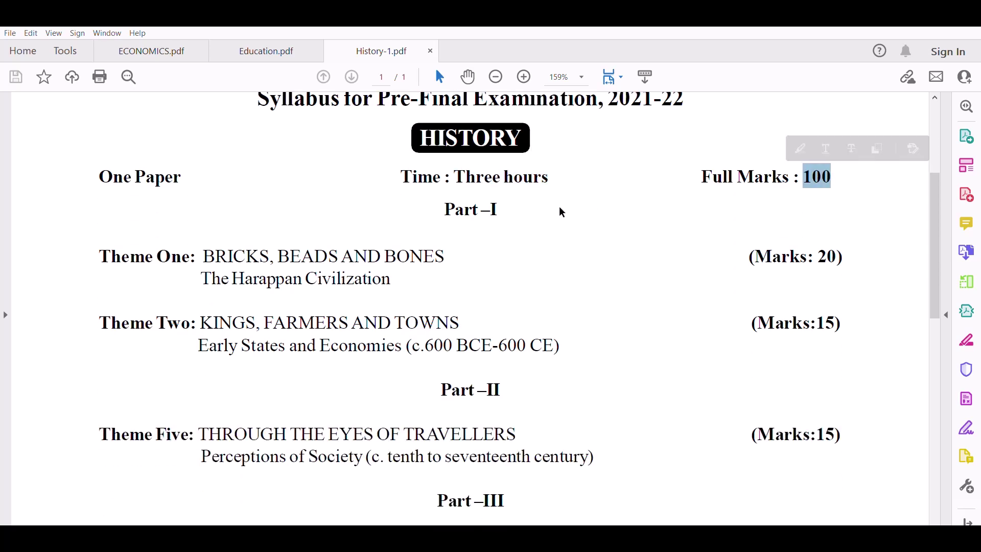
{"action": "scroll", "coordinate": [500, 212], "scroll_direction": "down", "scroll_amount": 1}
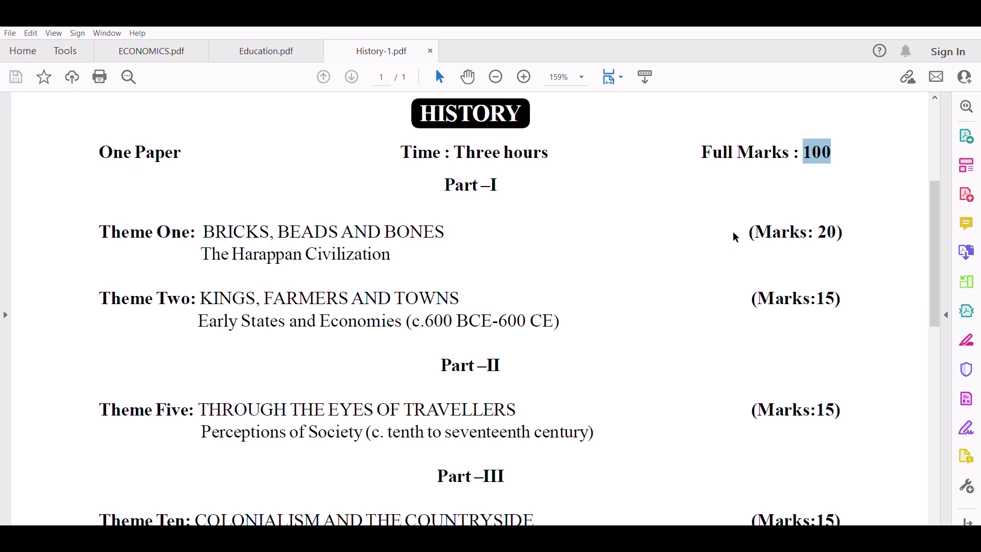
{"action": "left_click_drag", "start_coordinate": [750, 231], "coordinate": [858, 230]}
{"action": "scroll", "coordinate": [451, 264], "scroll_direction": "down", "scroll_amount": 1}
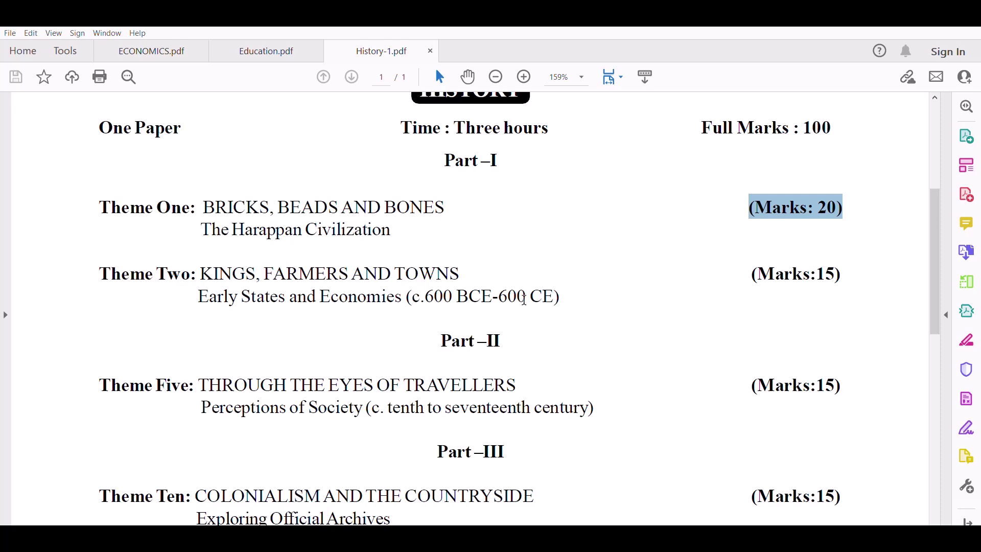
Highlight Theme Two's marks, the 'Exploring Official Archives' subtitle and the words 'Theme Ten' while scrolling.
{"action": "left_click_drag", "start_coordinate": [754, 265], "coordinate": [870, 269]}
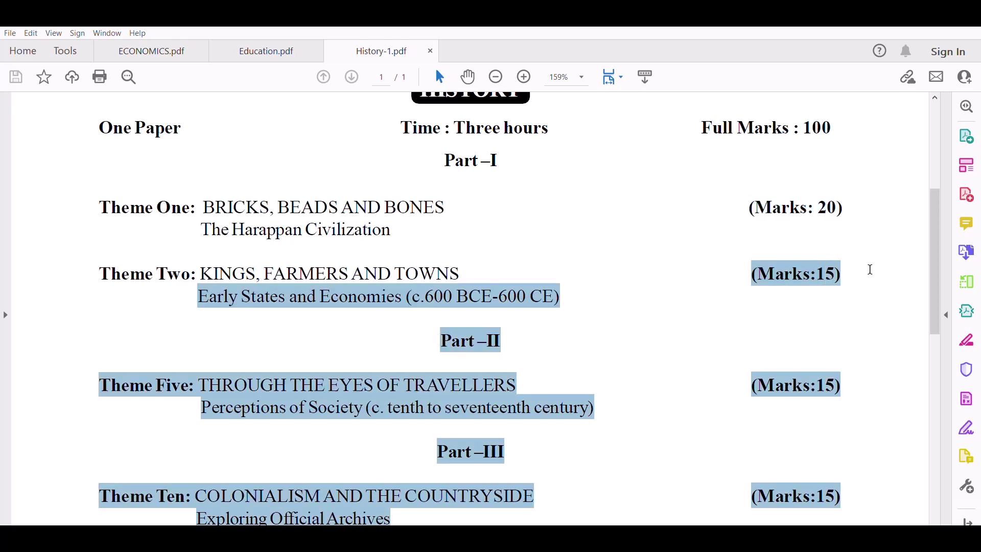
{"action": "scroll", "coordinate": [767, 291], "scroll_direction": "down", "scroll_amount": 3}
{"action": "left_click", "coordinate": [537, 263]}
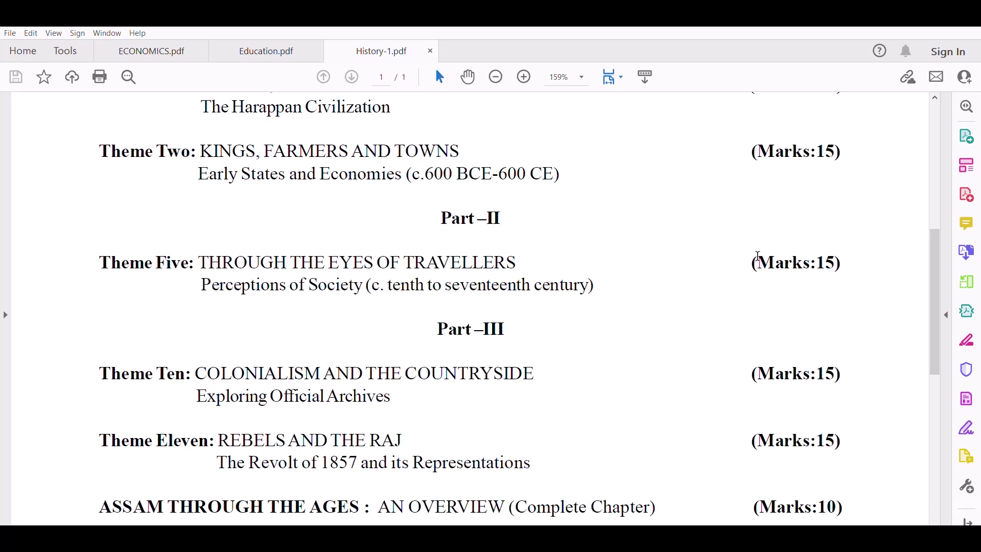
{"action": "left_click_drag", "start_coordinate": [754, 262], "coordinate": [857, 258]}
{"action": "scroll", "coordinate": [766, 277], "scroll_direction": "down", "scroll_amount": 4}
{"action": "scroll", "coordinate": [383, 253], "scroll_direction": "down", "scroll_amount": 1}
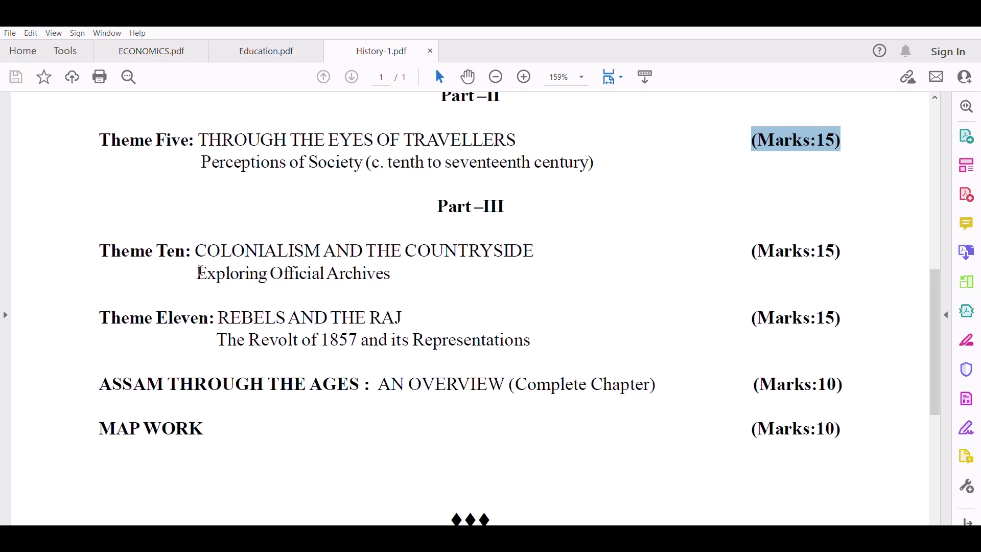
{"action": "left_click_drag", "start_coordinate": [198, 272], "coordinate": [394, 276]}
{"action": "left_click", "coordinate": [398, 262]}
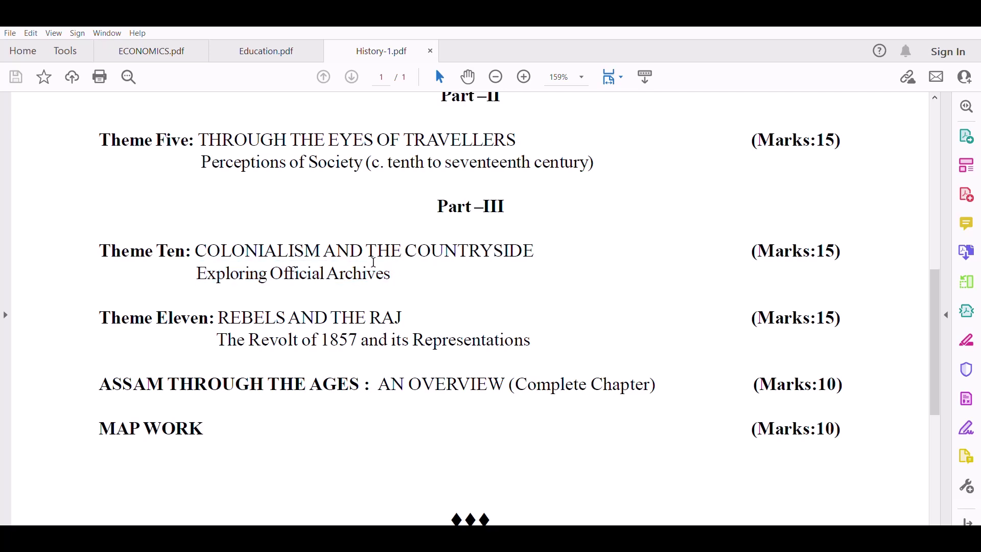
{"action": "left_click_drag", "start_coordinate": [99, 251], "coordinate": [184, 251]}
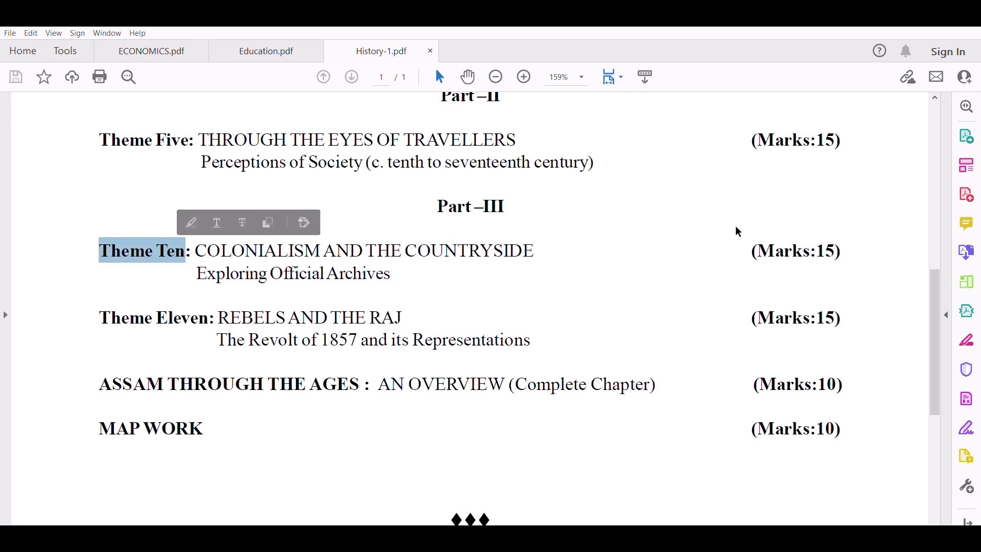
{"action": "left_click_drag", "start_coordinate": [754, 251], "coordinate": [843, 250]}
{"action": "scroll", "coordinate": [246, 320], "scroll_direction": "down", "scroll_amount": 1}
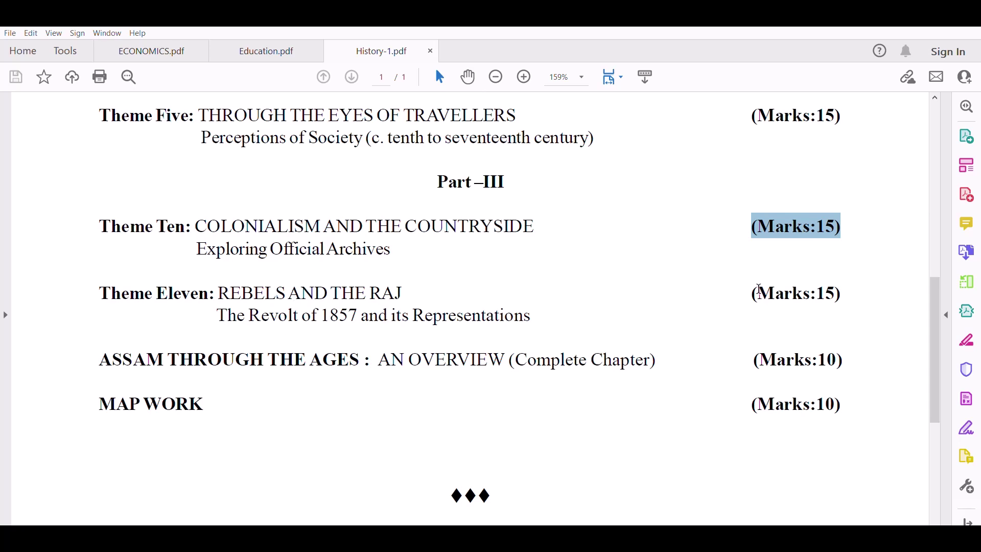
Highlight the Theme Eleven, Assam and MAP WORK (Marks:10) lines, then scroll back to page 1.
{"action": "left_click_drag", "start_coordinate": [758, 289], "coordinate": [865, 290]}
{"action": "scroll", "coordinate": [397, 387], "scroll_direction": "down", "scroll_amount": 1}
{"action": "left_click", "coordinate": [398, 386]}
{"action": "scroll", "coordinate": [227, 341], "scroll_direction": "down", "scroll_amount": 1}
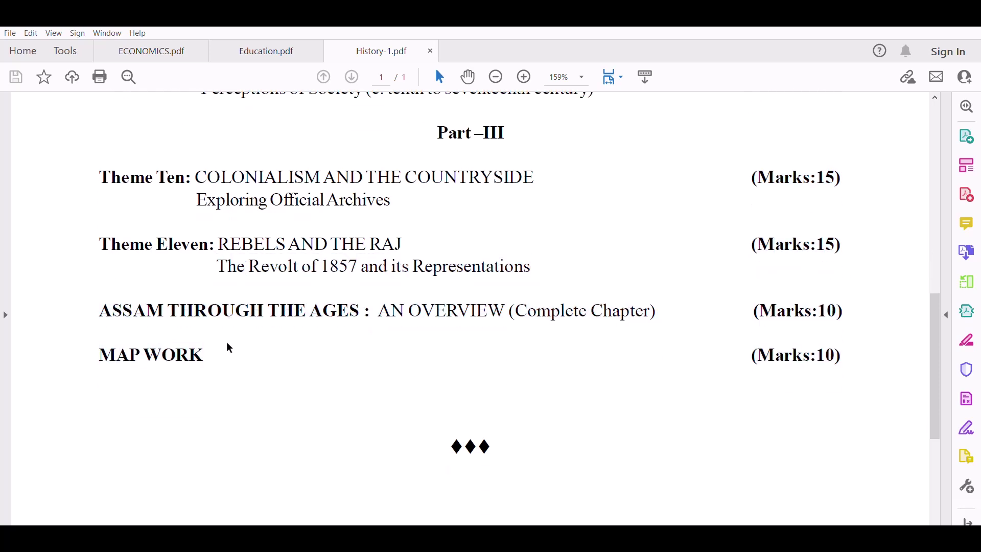
{"action": "scroll", "coordinate": [380, 298], "scroll_direction": "down", "scroll_amount": 1}
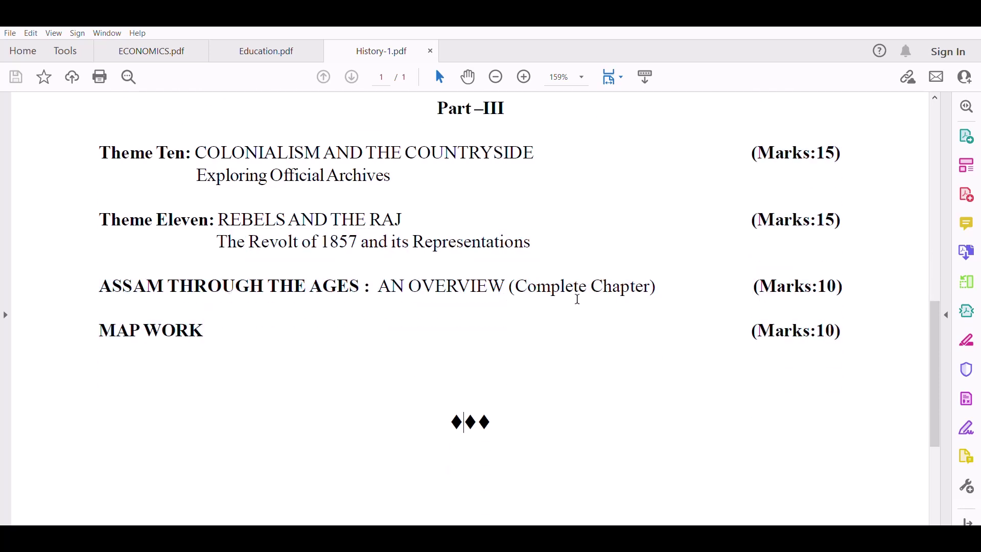
{"action": "left_click_drag", "start_coordinate": [754, 280], "coordinate": [863, 281]}
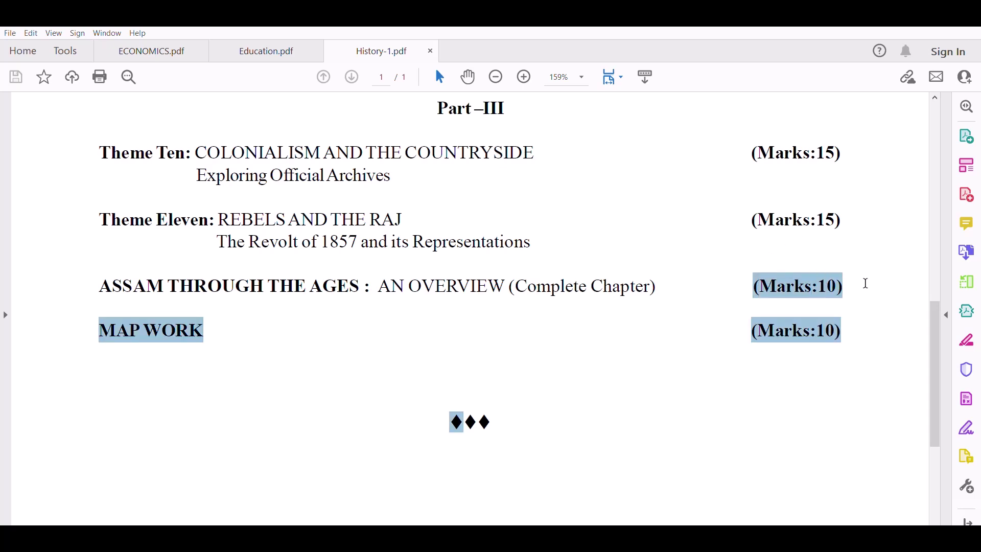
{"action": "left_click", "coordinate": [123, 349]}
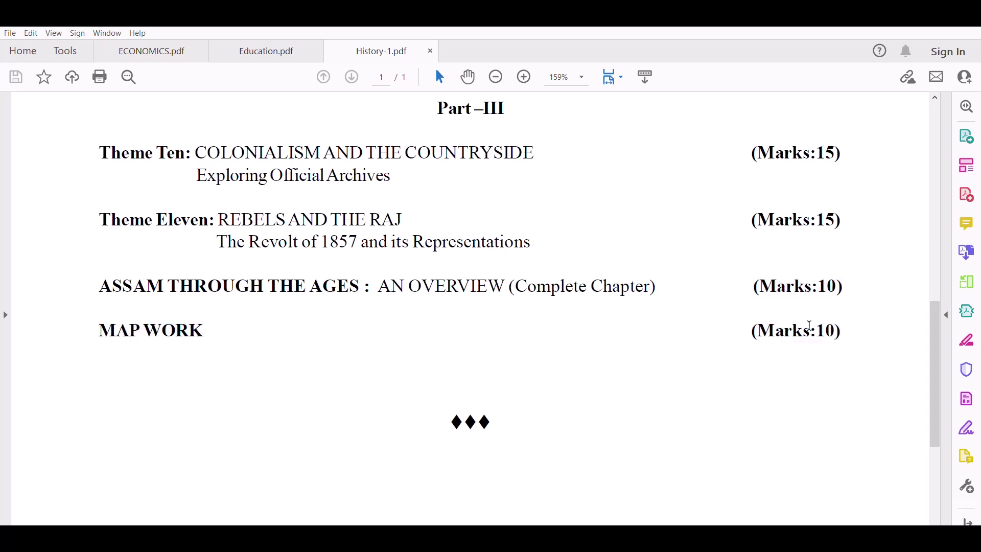
{"action": "left_click_drag", "start_coordinate": [753, 333], "coordinate": [854, 333]}
{"action": "scroll", "coordinate": [579, 390], "scroll_direction": "up", "scroll_amount": 3}
{"action": "scroll", "coordinate": [534, 352], "scroll_direction": "up", "scroll_amount": 1}
{"action": "scroll", "coordinate": [529, 353], "scroll_direction": "up", "scroll_amount": 2}
{"action": "scroll", "coordinate": [529, 353], "scroll_direction": "up", "scroll_amount": 4}
{"action": "scroll", "coordinate": [529, 354], "scroll_direction": "up", "scroll_amount": 2}
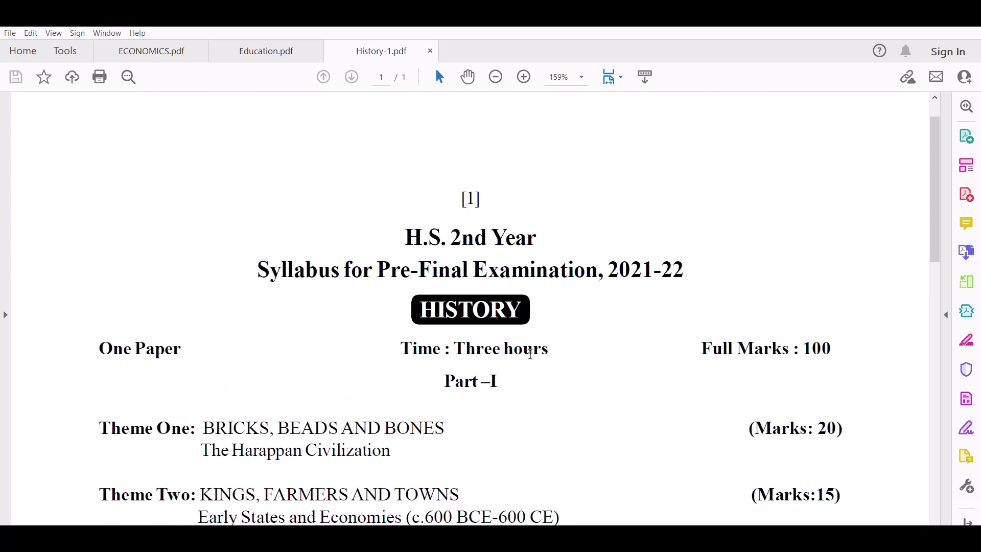